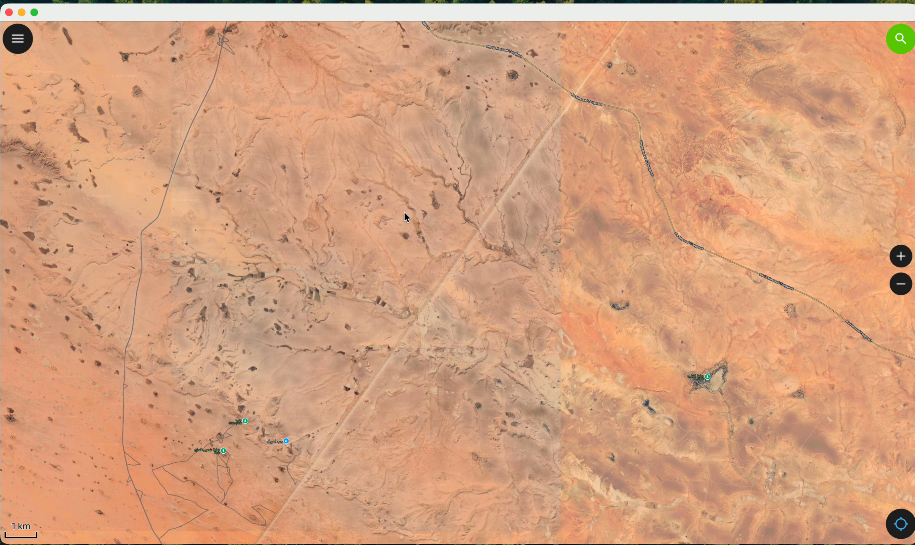
Zoom the satellite map out and pan it to view the Mediterranean coast of North Africa from Gibraltar to Tunisia.
scroll(358, 185, "down", 3)
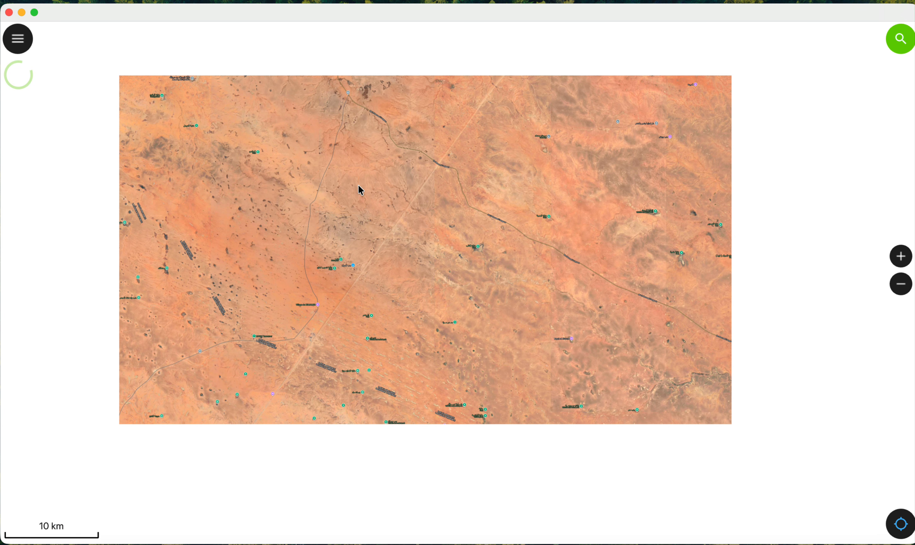
scroll(312, 199, "down", 8)
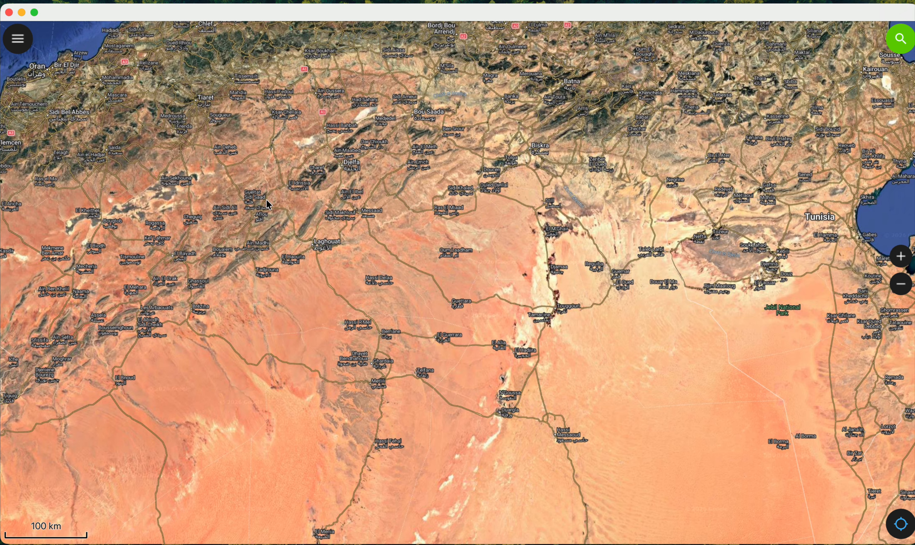
left_click_drag(266, 199, 520, 334)
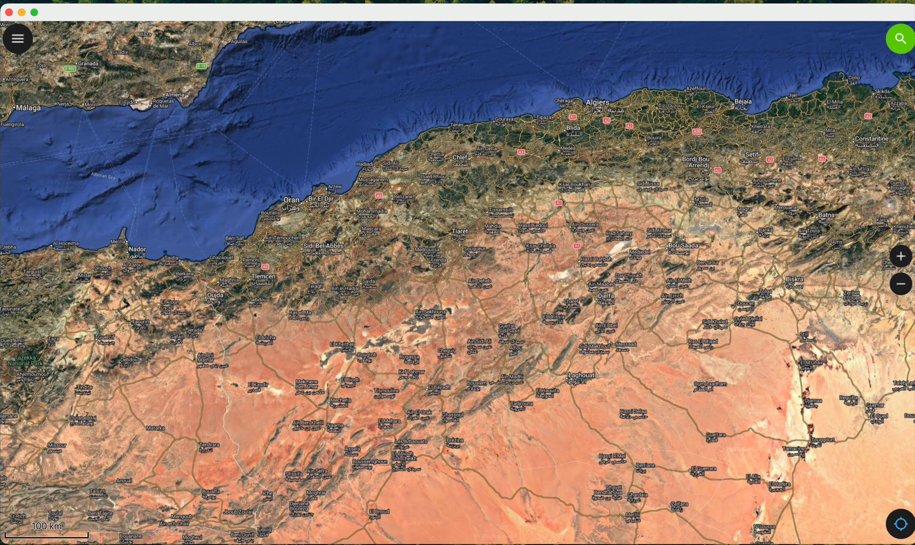
left_click(903, 285)
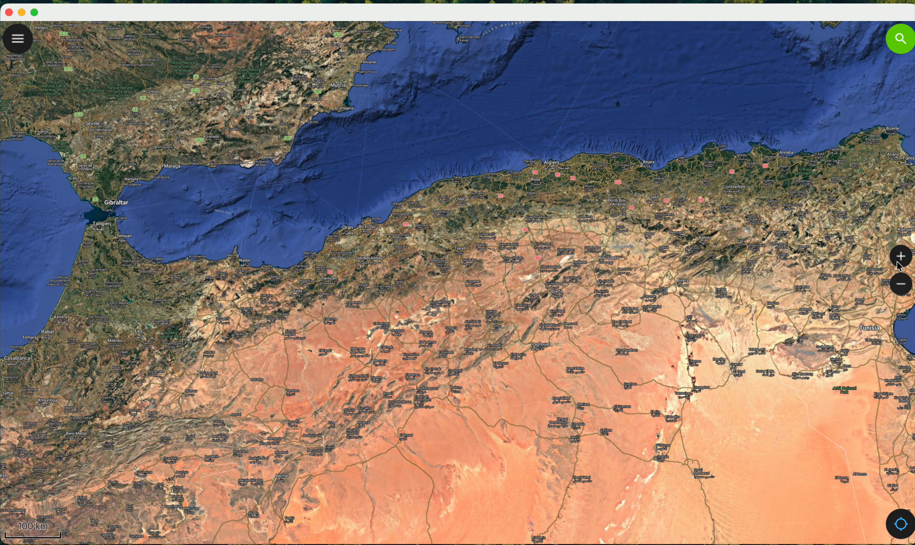
left_click(900, 259)
left_click(903, 289)
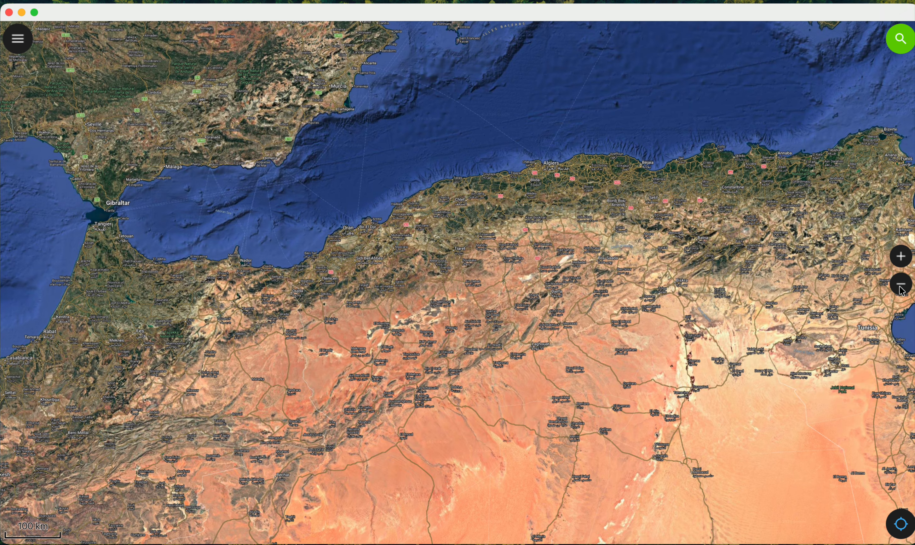
left_click(901, 256)
left_click(903, 285)
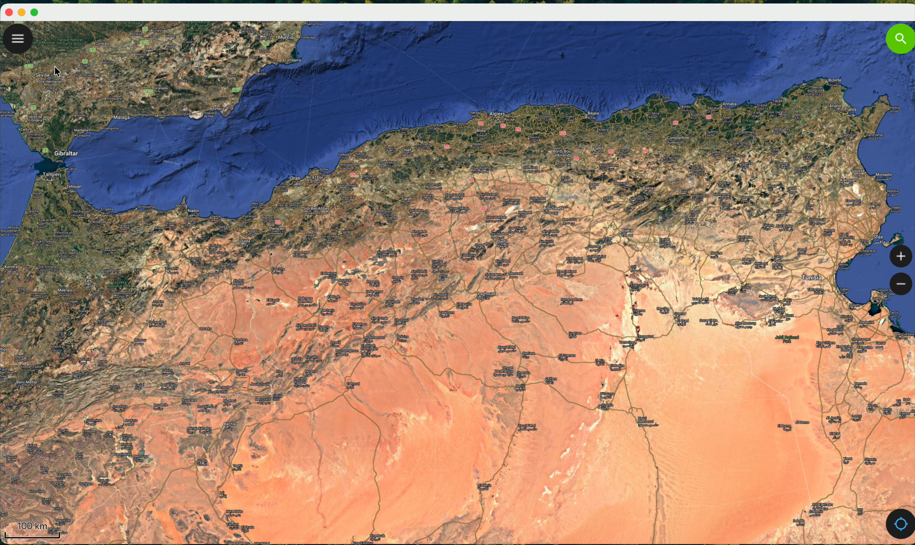
Synchronize the whole project with QFieldCloud and return to the project's layer list.
left_click(19, 46)
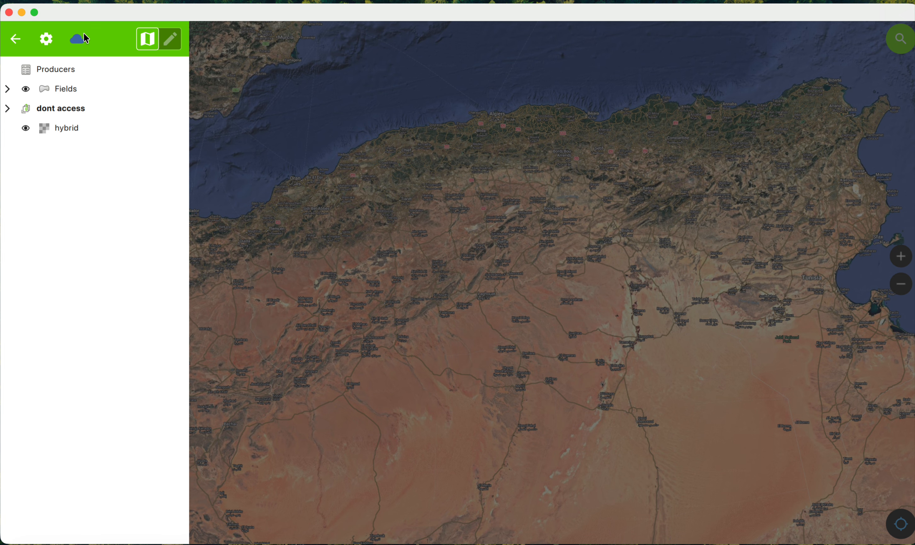
left_click(77, 41)
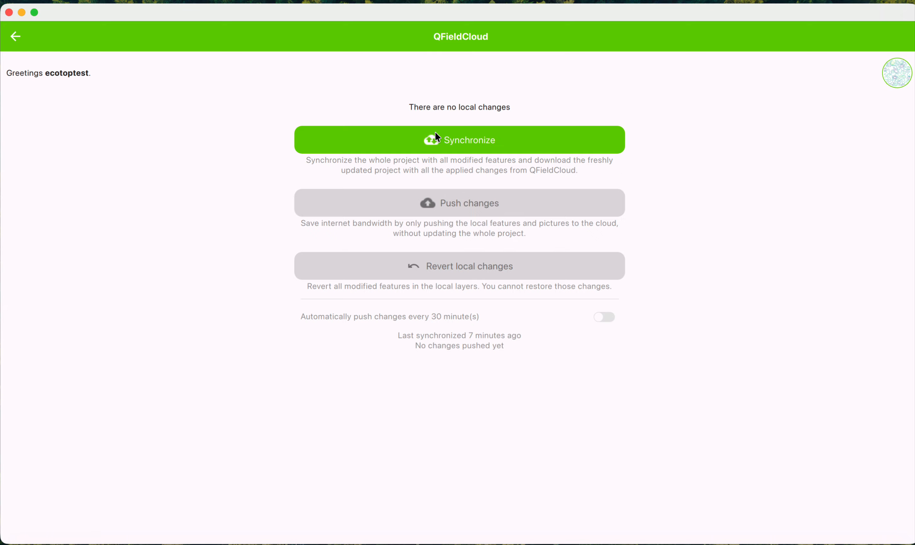
left_click(482, 138)
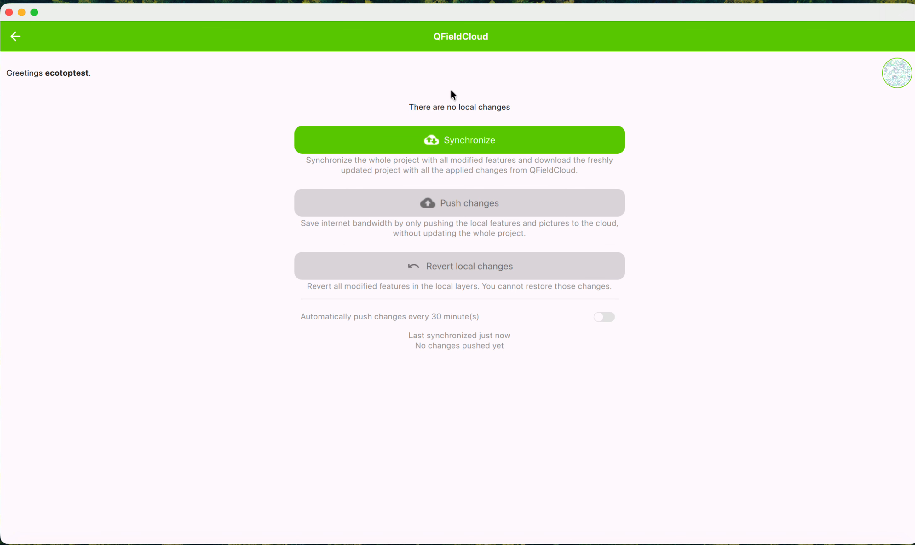
left_click(15, 37)
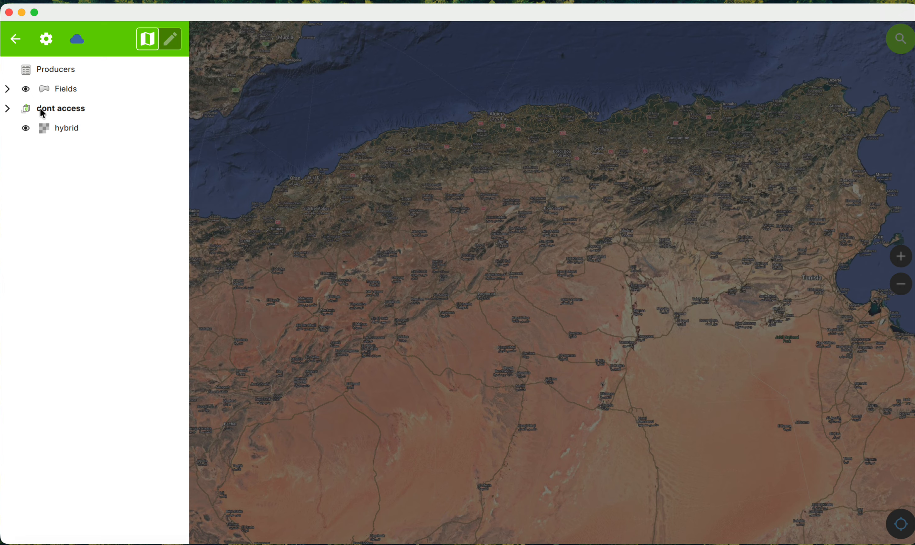
Expand the dont access group to review the layers inside it, and collapse it again.
left_click(7, 108)
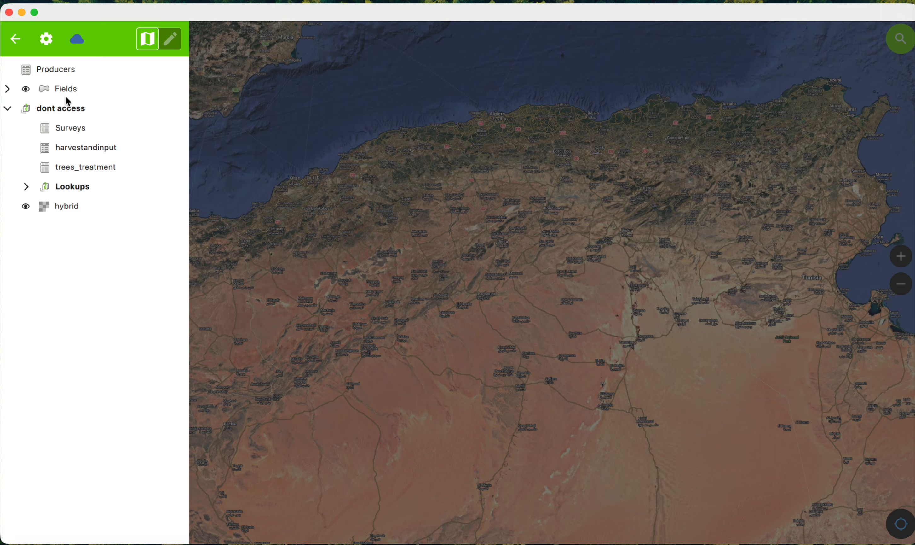
left_click(8, 110)
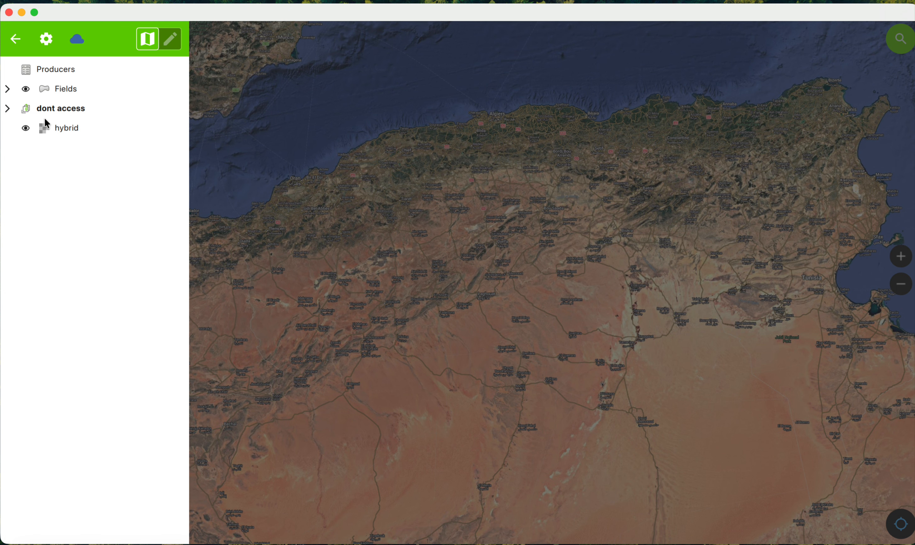
Toggle the hybrid base map layer off and on several times, leaving it visible.
left_click(25, 129)
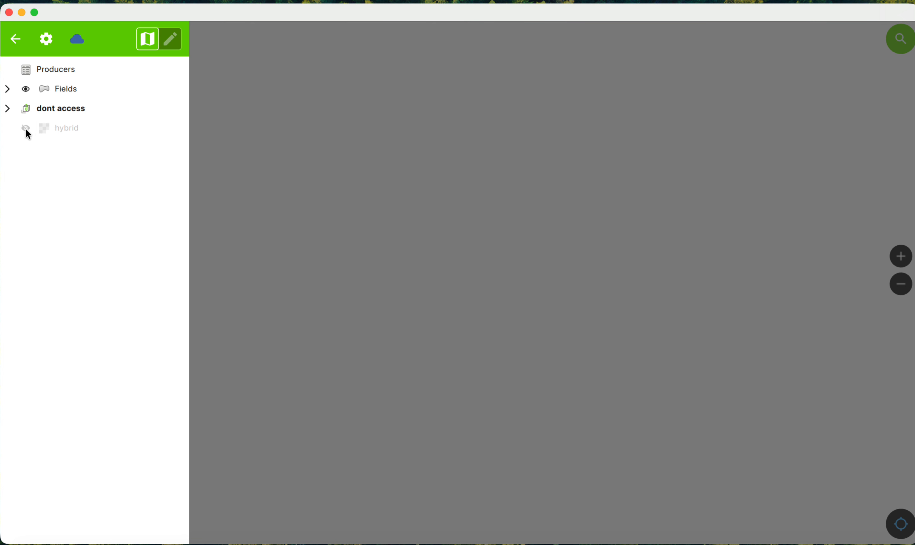
left_click(25, 129)
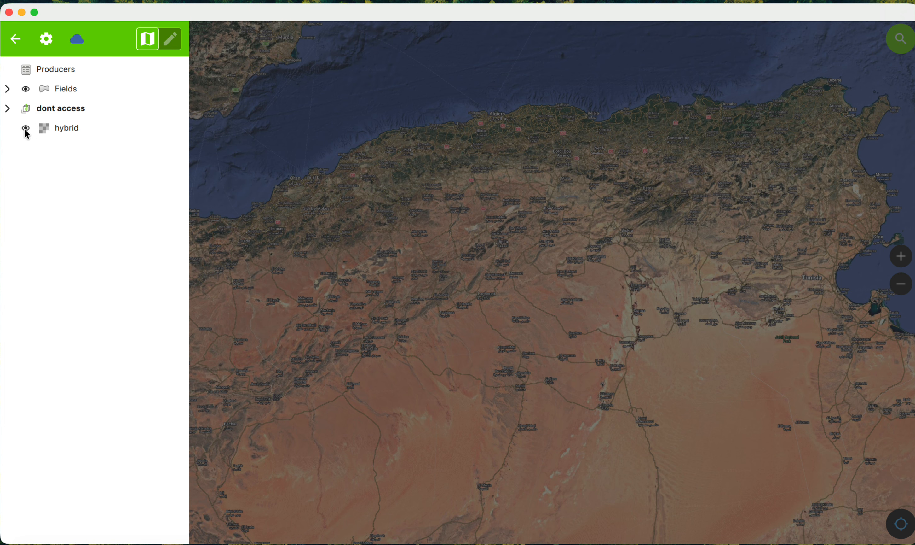
left_click(25, 130)
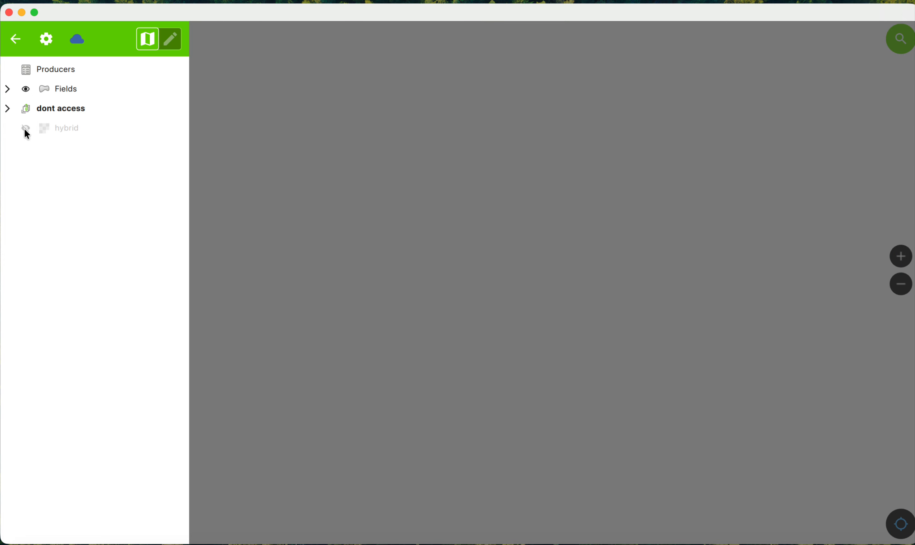
left_click(24, 130)
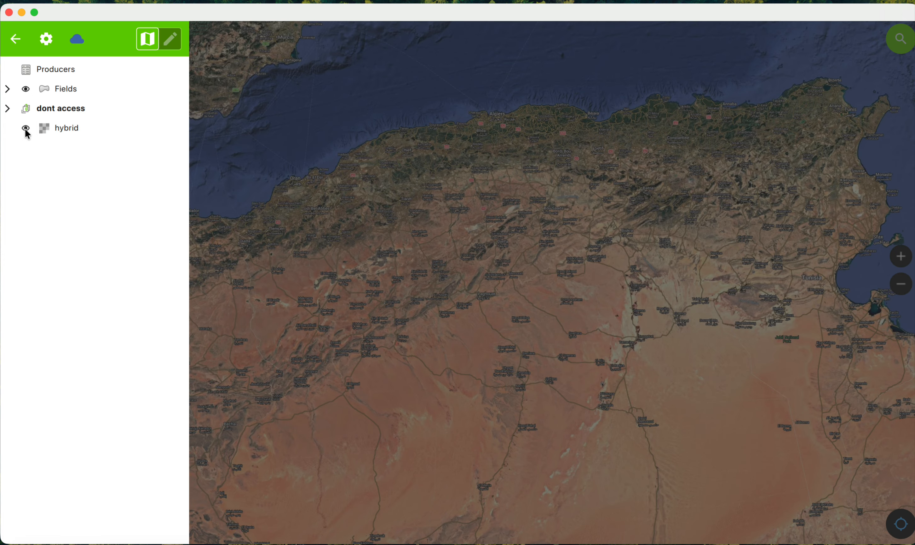
left_click(25, 128)
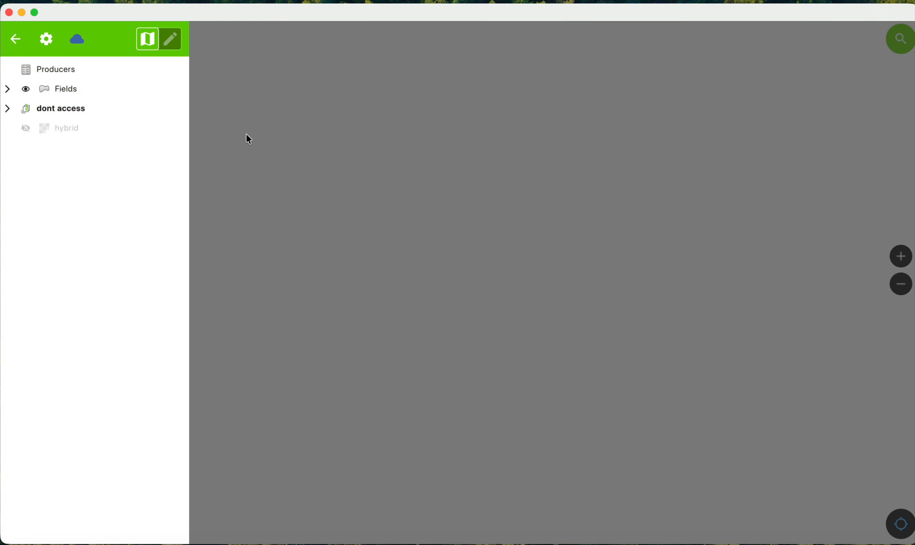
left_click(26, 131)
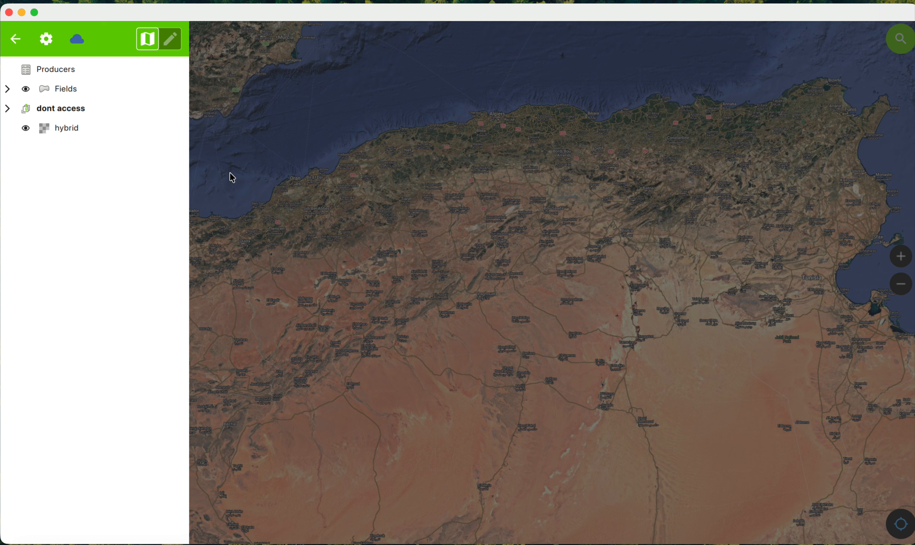
Expand the Fields legend, toggle the new plot and green categories and the whole layer off and on, and collapse the legend.
left_click(8, 89)
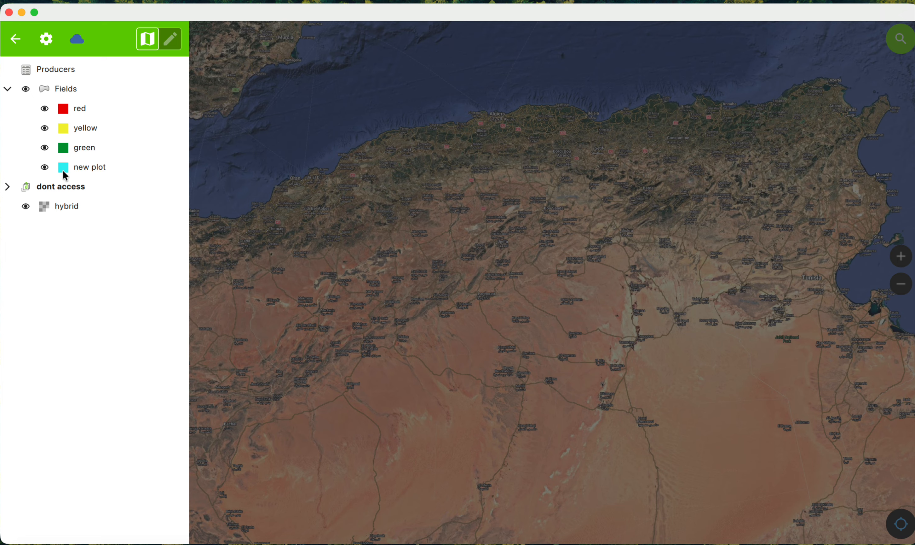
left_click(45, 168)
left_click(45, 168)
left_click(44, 148)
left_click(44, 147)
left_click(29, 90)
left_click(29, 91)
left_click(8, 90)
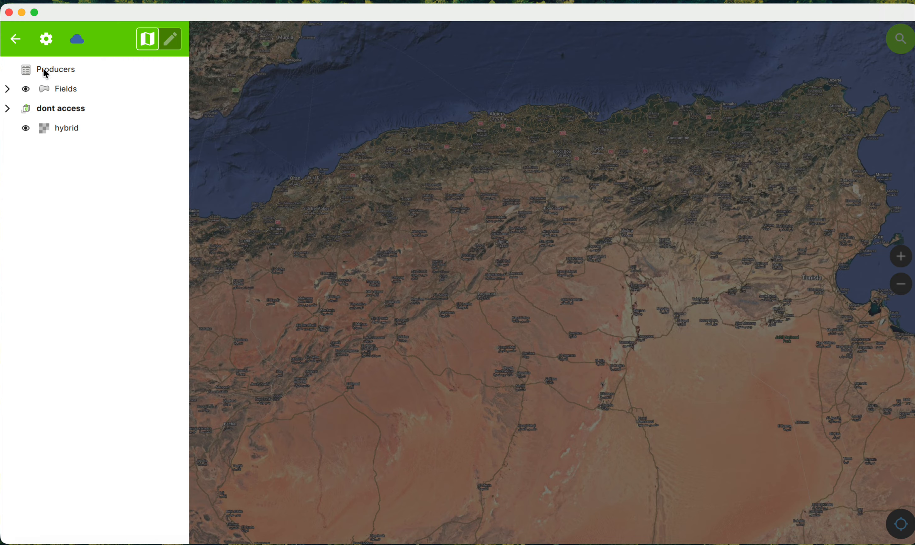
Show the features list of the Producers table and open the existing producer's record.
left_click(65, 70)
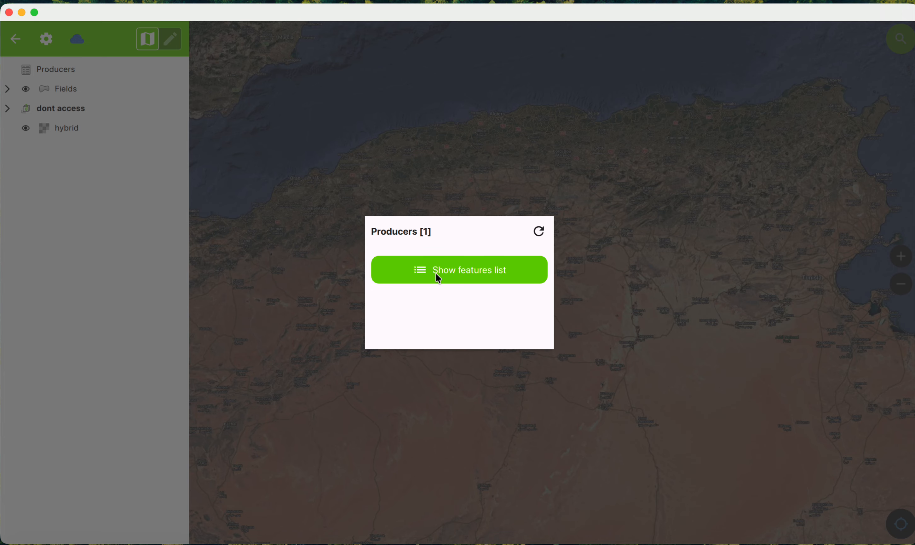
left_click(486, 271)
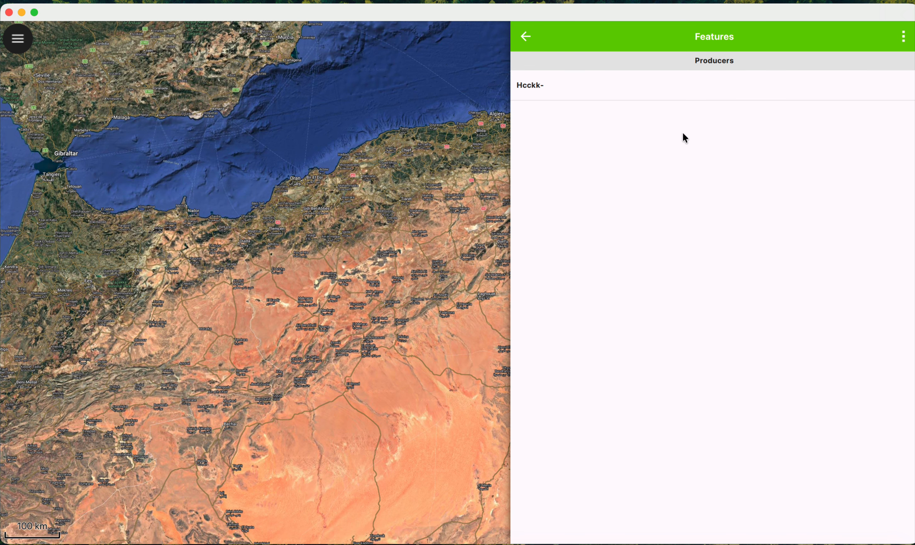
left_click(561, 86)
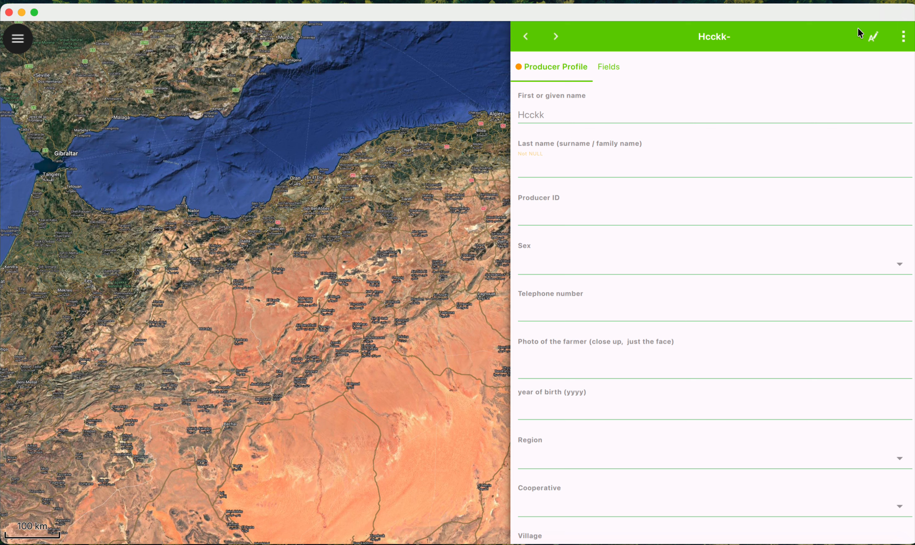
Edit the producer's profile to replace the first name with Test, discard the changes, and close the form.
left_click(872, 38)
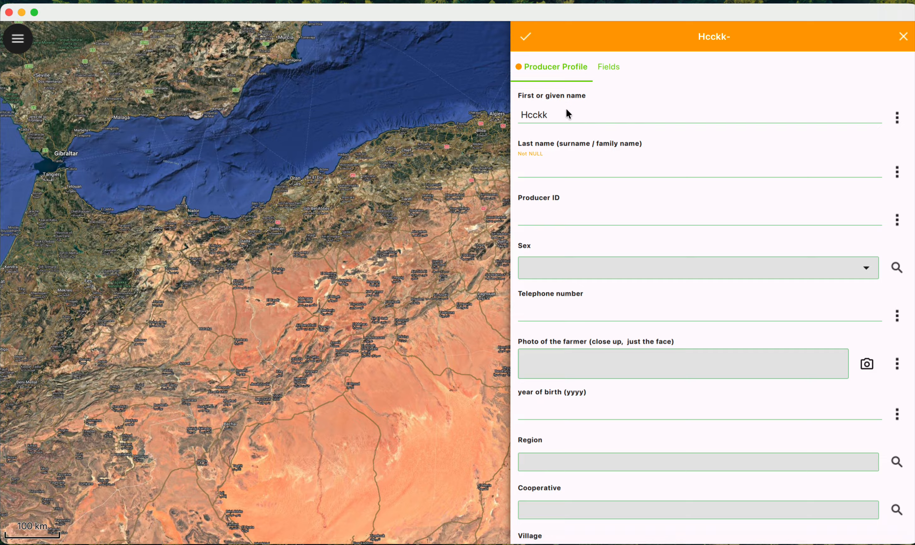
left_click(545, 113)
left_click_drag(542, 116, 522, 118)
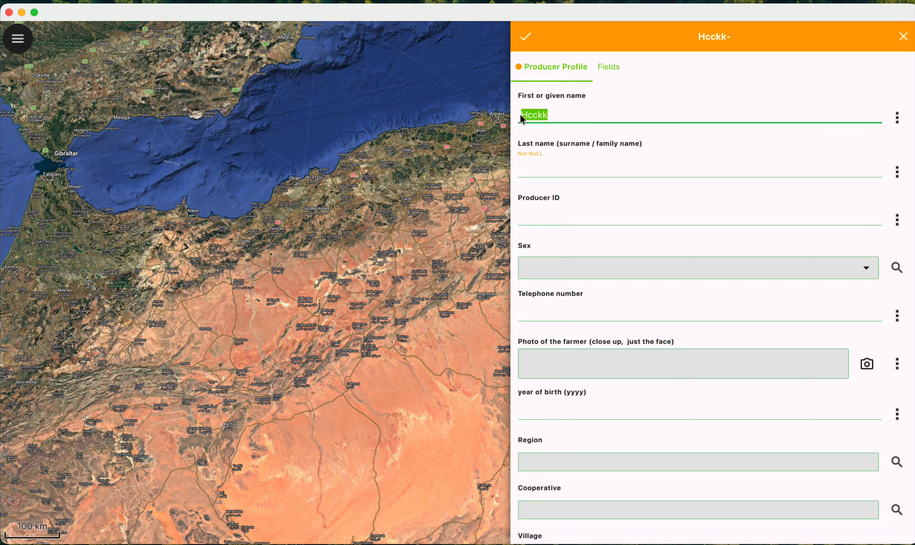
key("BackSpace")
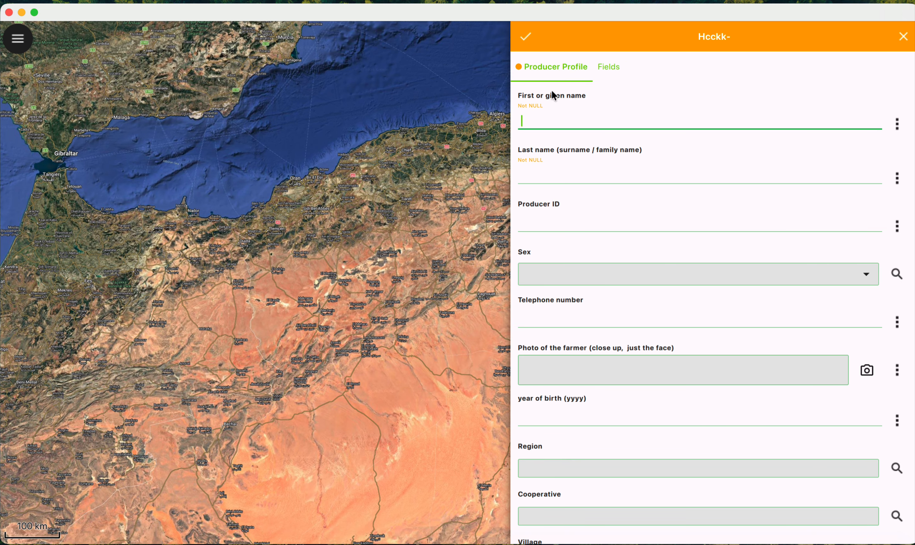
type("Test")
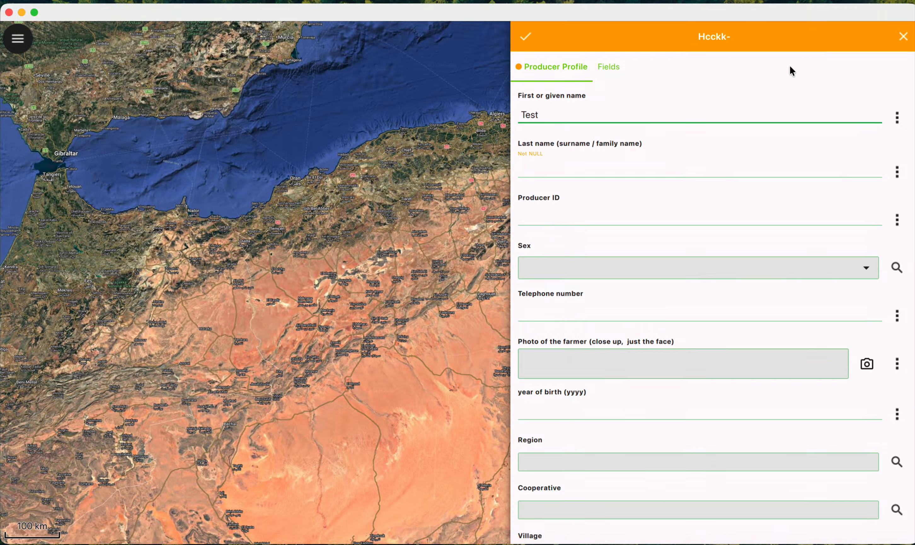
left_click(903, 39)
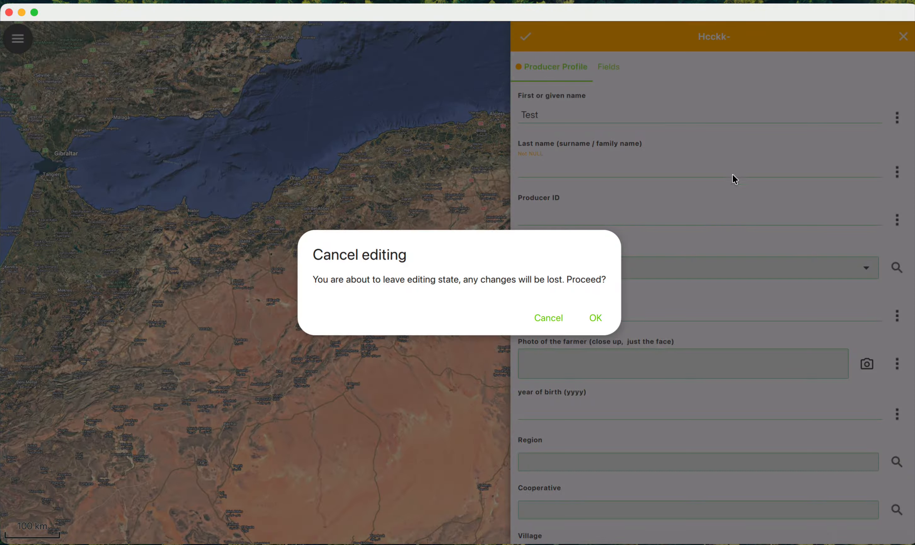
left_click(596, 317)
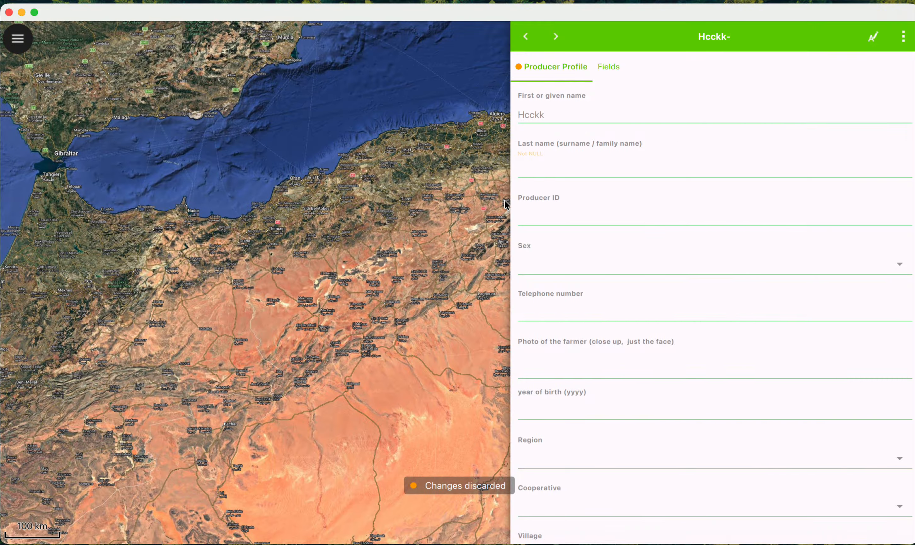
left_click(451, 190)
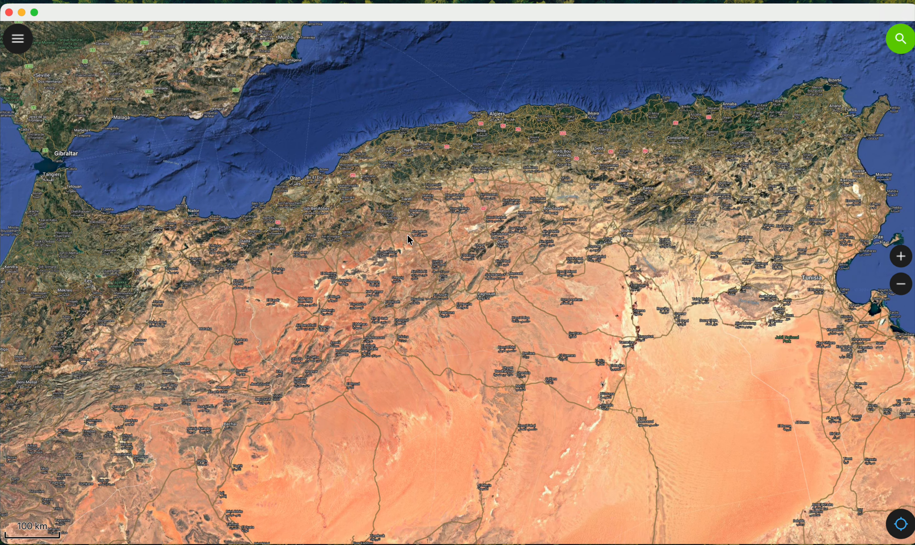
Switch the project to edit mode with Producers as the active layer and return to the map.
left_click(17, 41)
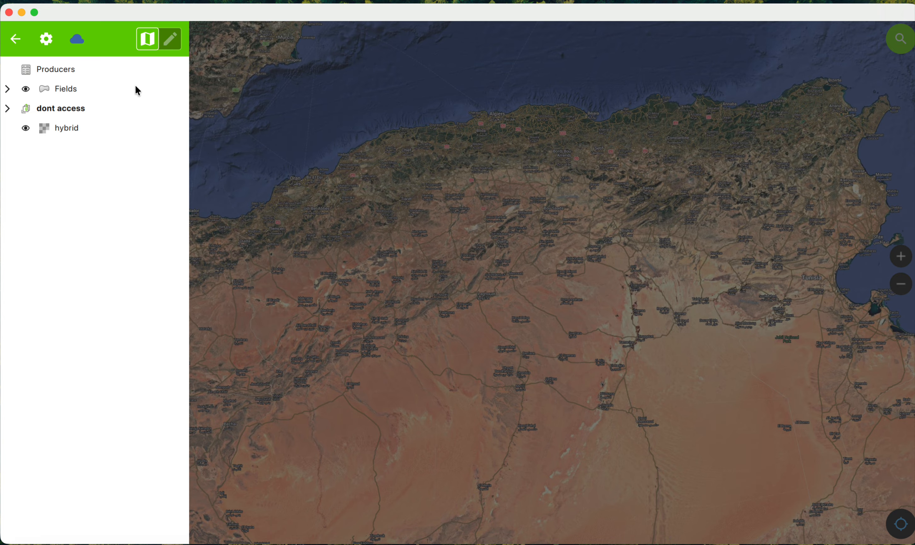
left_click(173, 40)
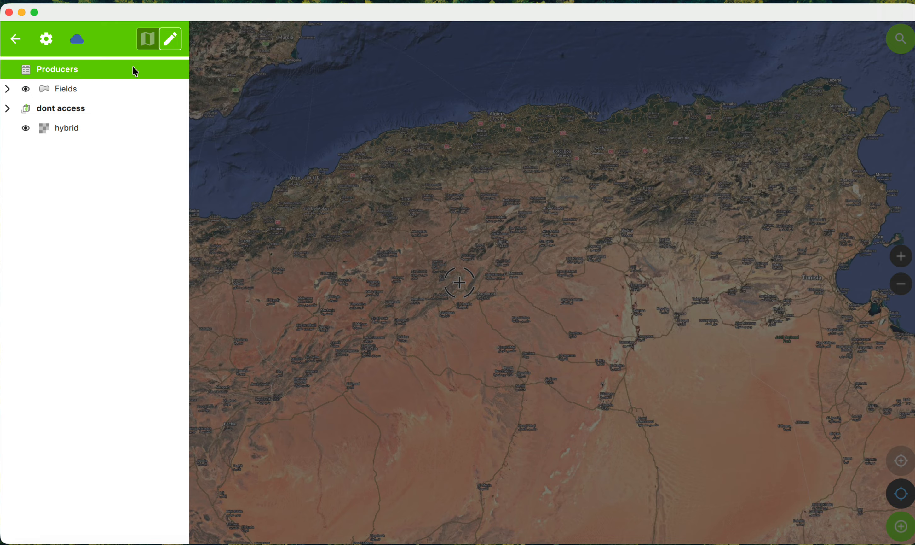
left_click(127, 85)
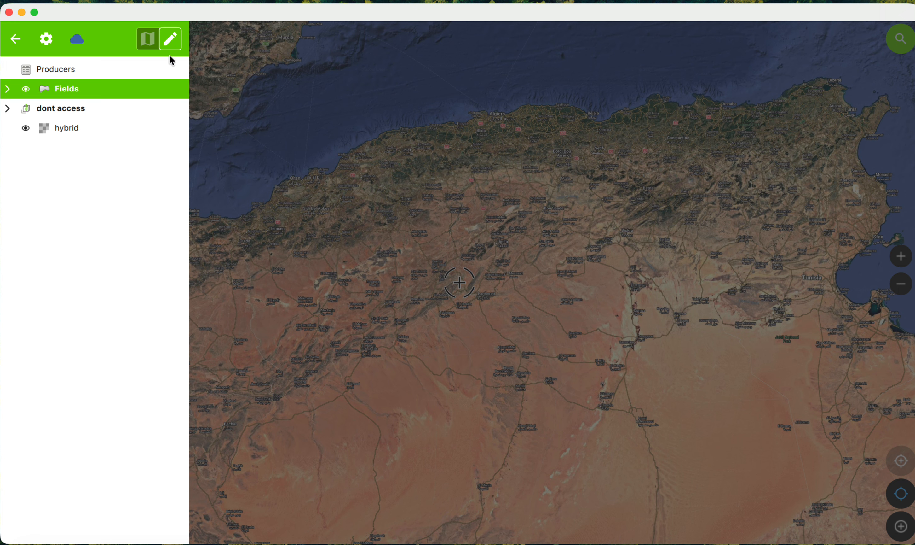
left_click(138, 72)
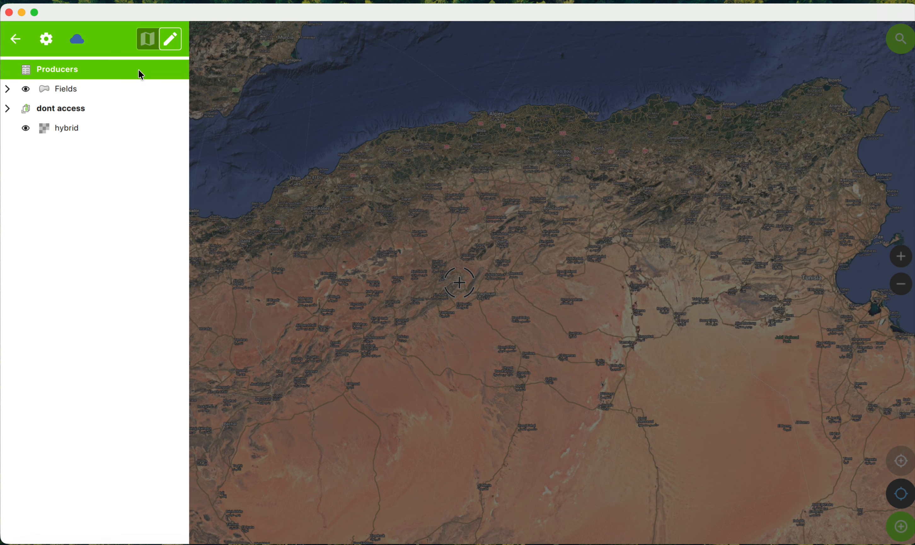
left_click(526, 327)
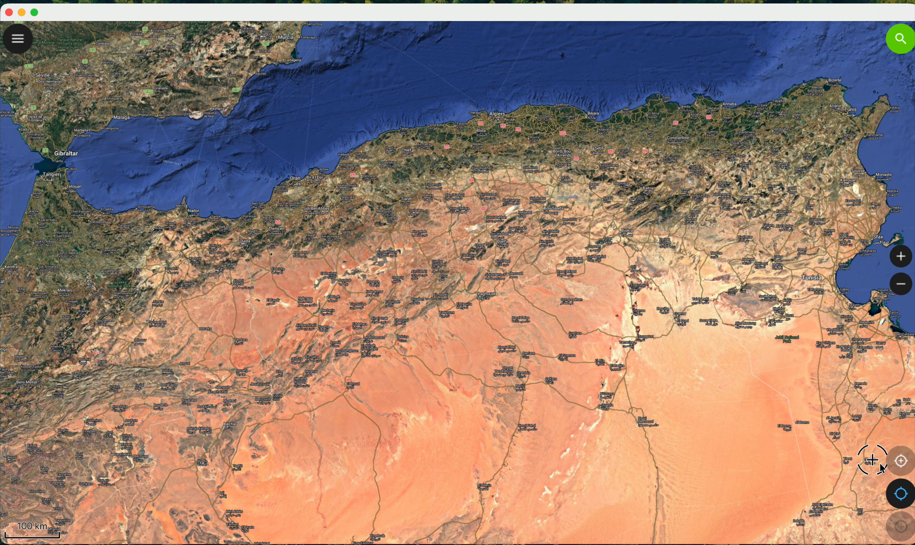
Add a new feature on the Producers layer, filling in only the producer's first name, and save it.
left_click(901, 526)
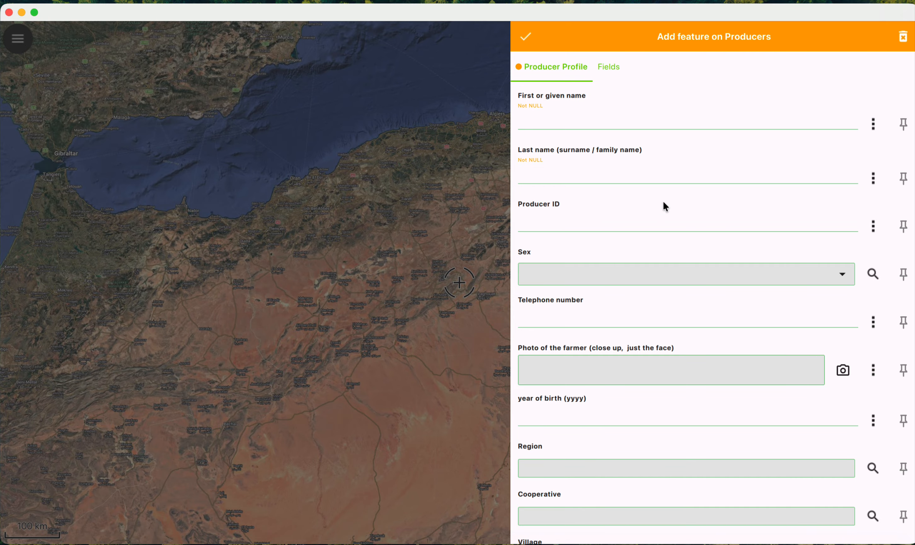
left_click(554, 122)
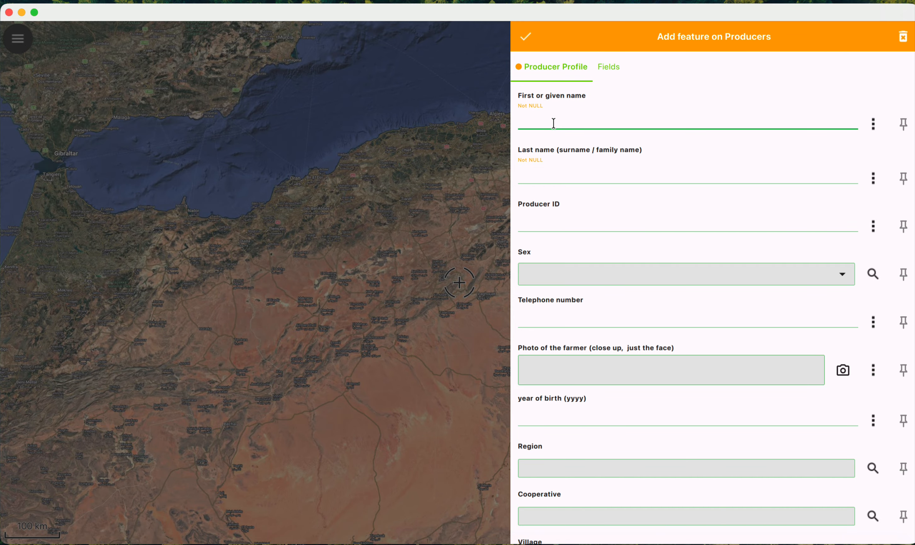
type("Patrick")
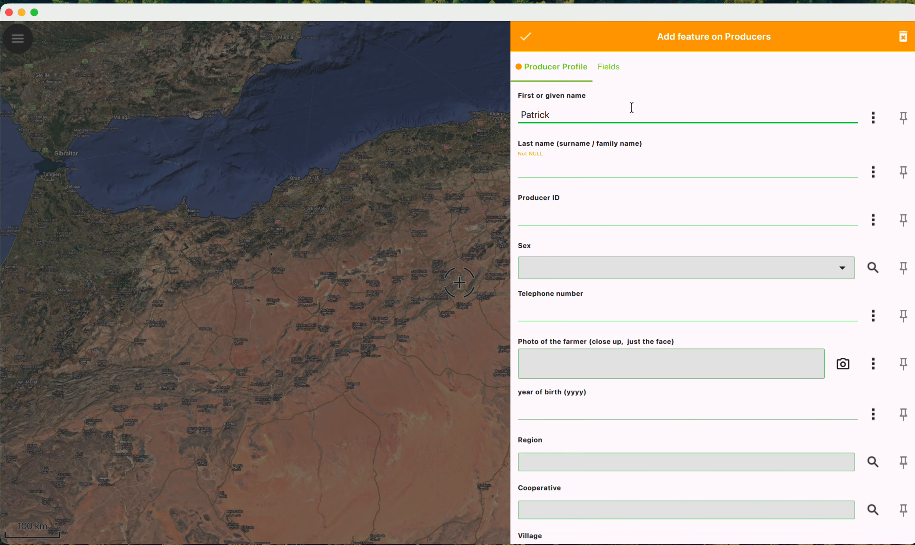
left_click(525, 39)
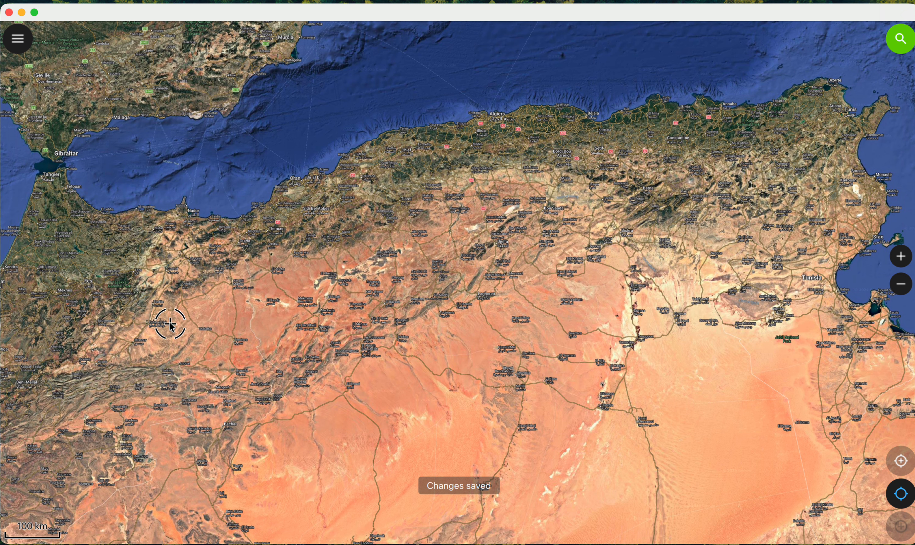
Check the Producers features list for the newly added producer and return to the map.
left_click(18, 40)
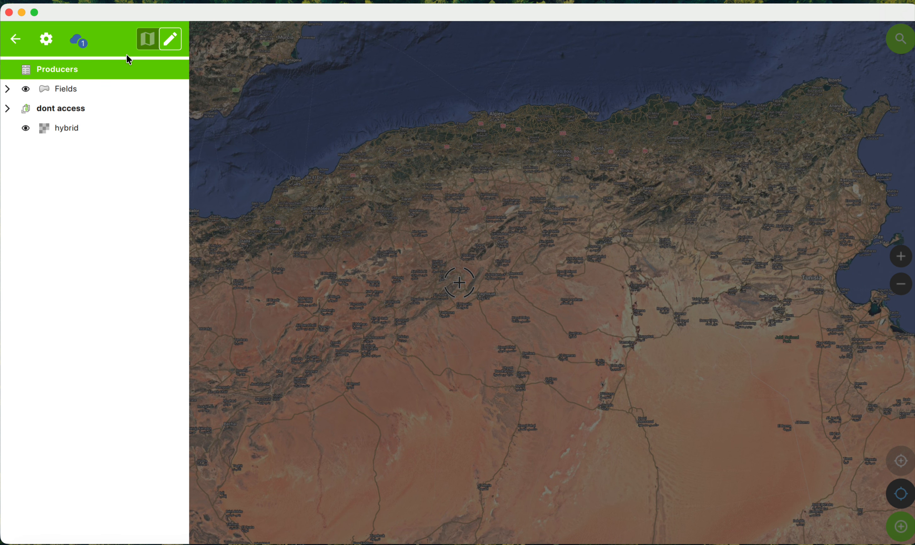
left_click(99, 65)
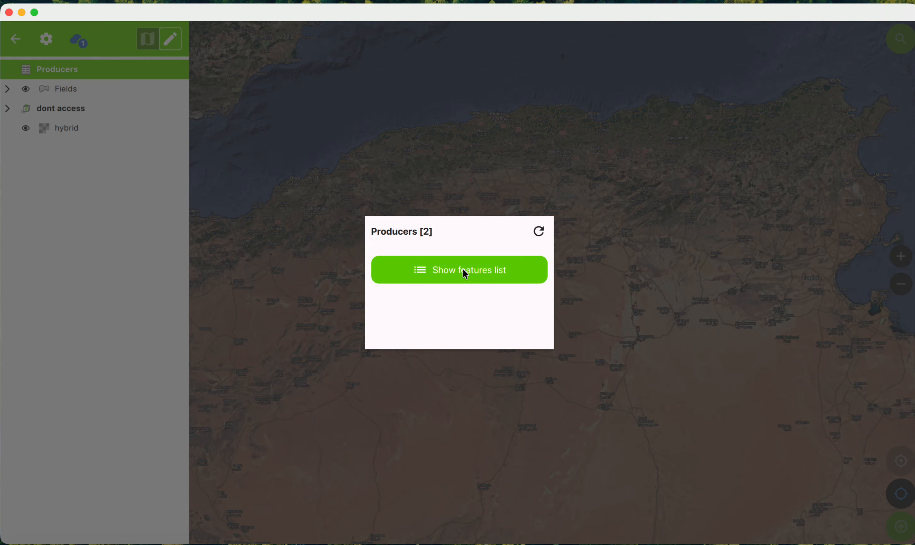
left_click(464, 272)
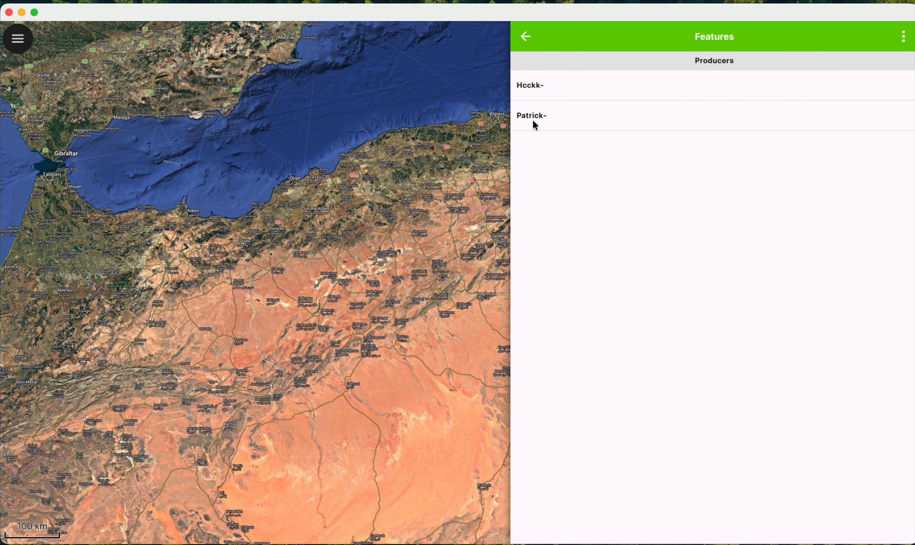
left_click(526, 36)
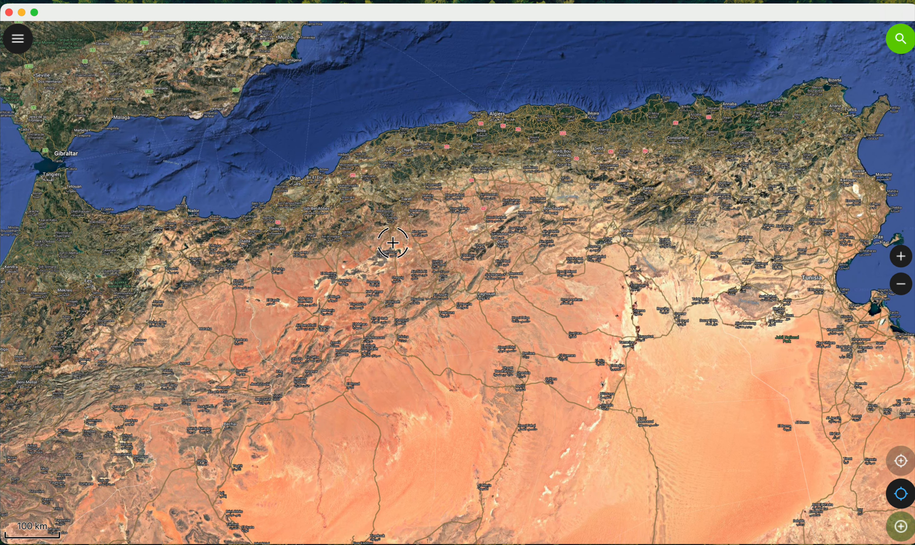
Revert the project's local changes in QFieldCloud and return to the layer list.
left_click(17, 41)
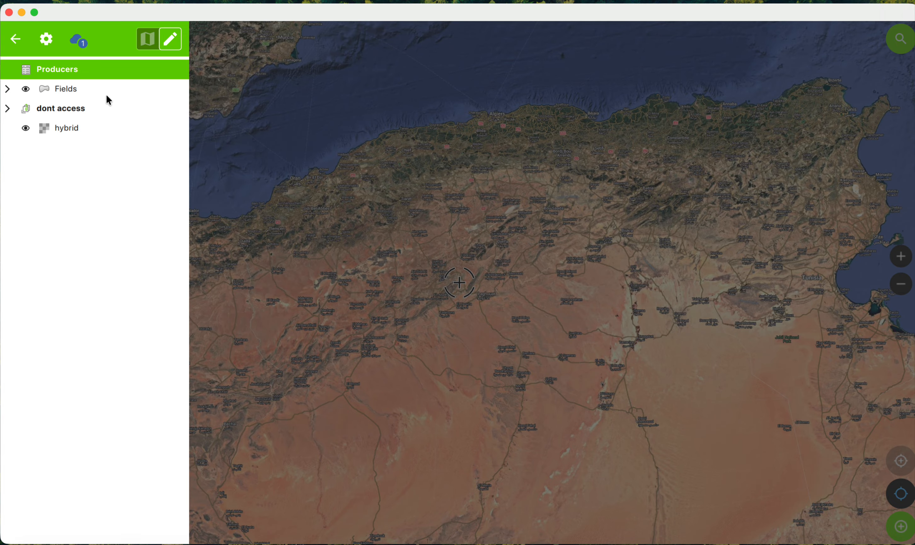
left_click(78, 42)
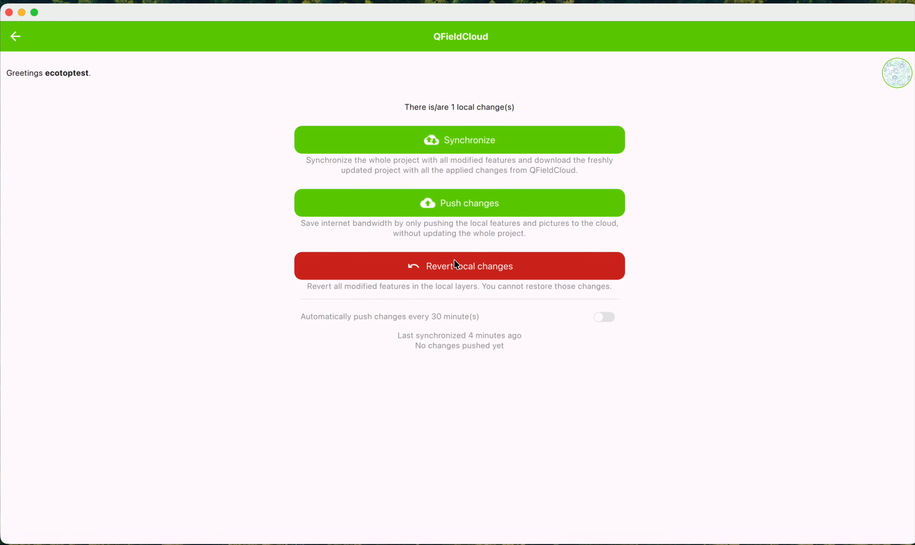
left_click(452, 268)
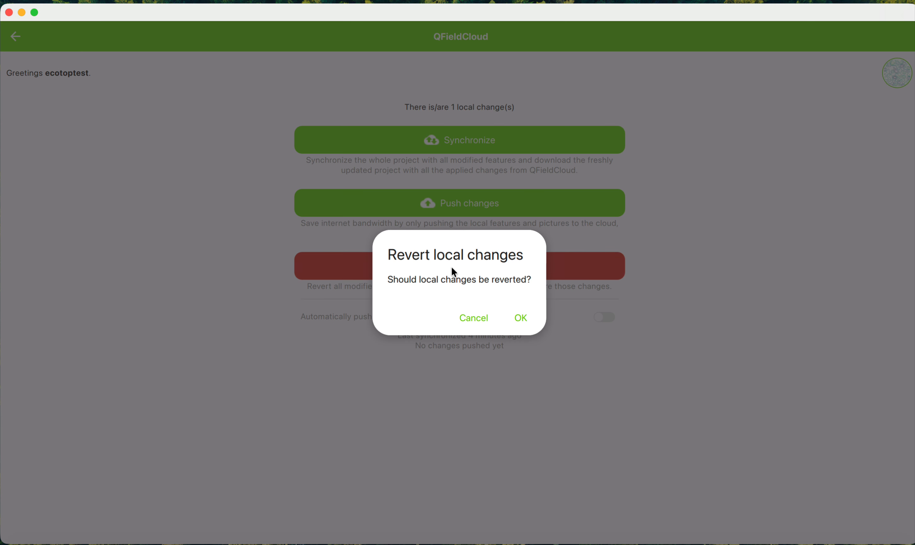
left_click(518, 319)
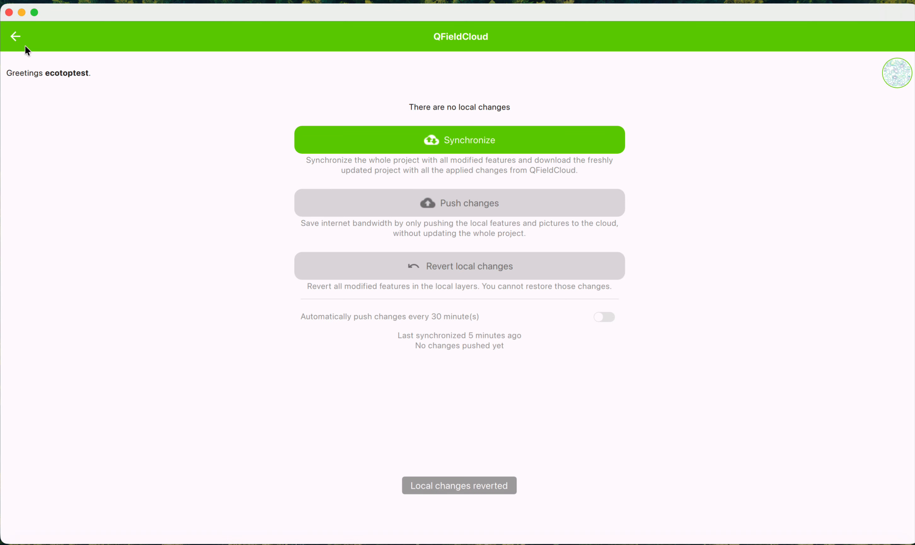
left_click(19, 39)
Show the Producers features list again to check its records after the revert.
left_click(69, 70)
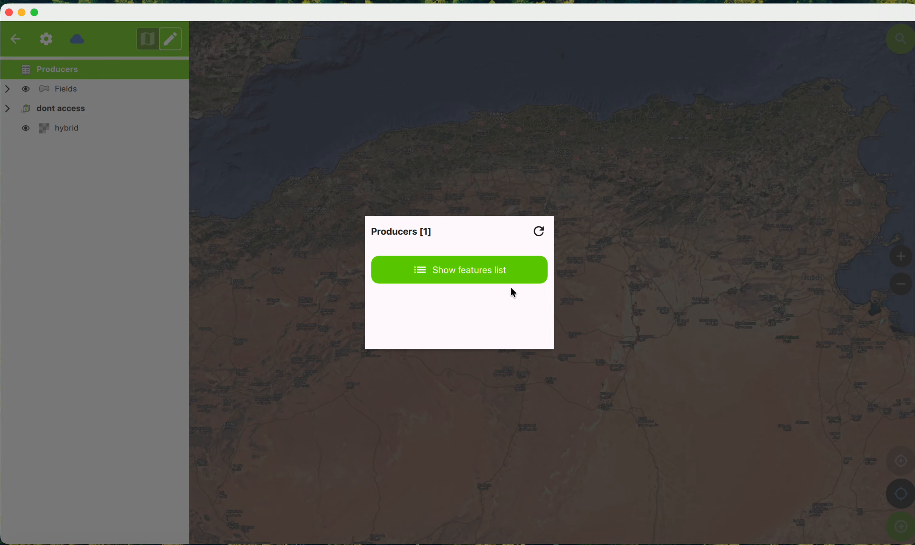
left_click(495, 271)
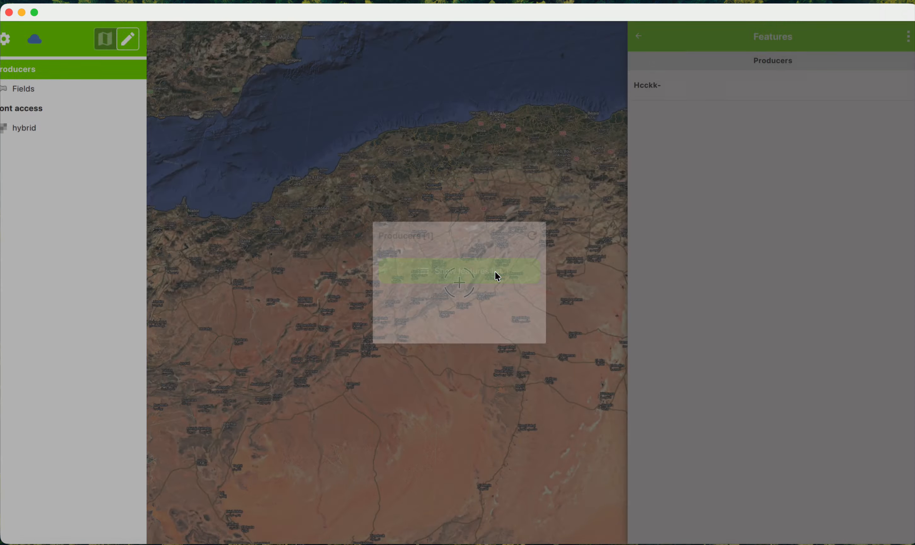